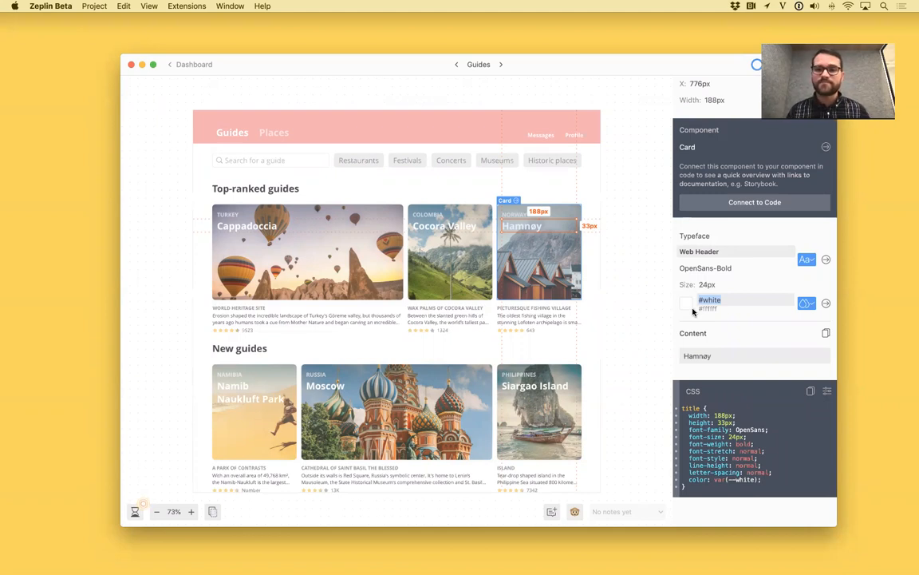
- Inspect the Hamnøy card's background and title on the Guides screen, including the title's #white color
{"action": "left_click", "coordinate": [633, 291]}
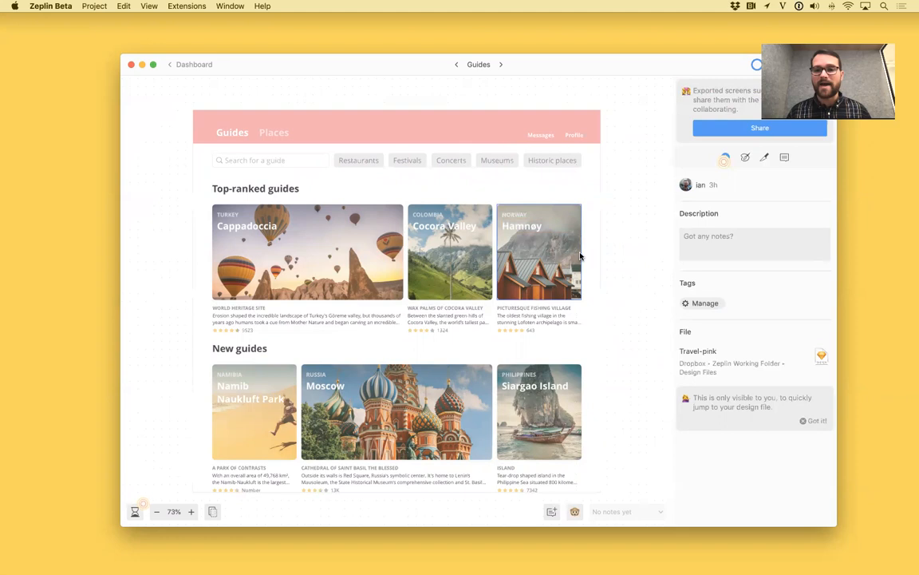
{"action": "left_click", "coordinate": [568, 234]}
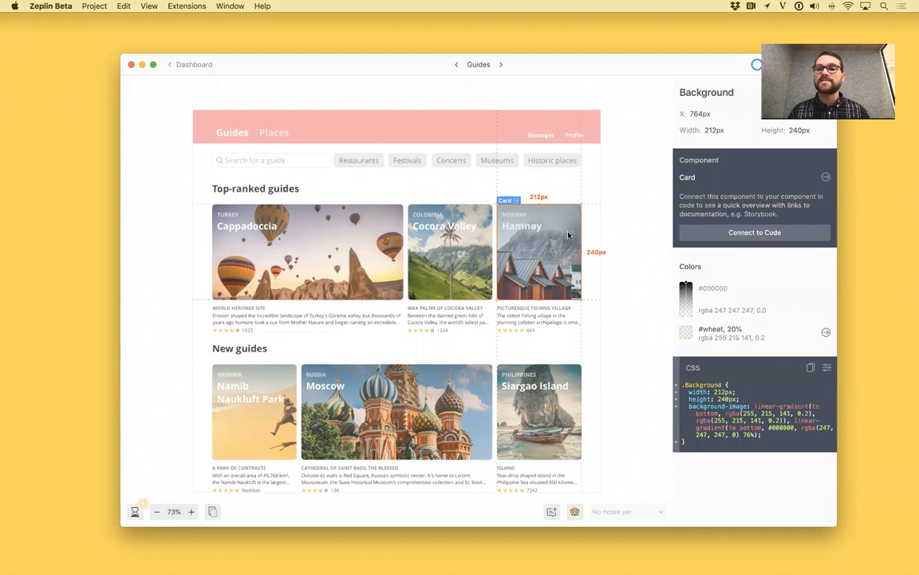
{"action": "left_click", "coordinate": [530, 228]}
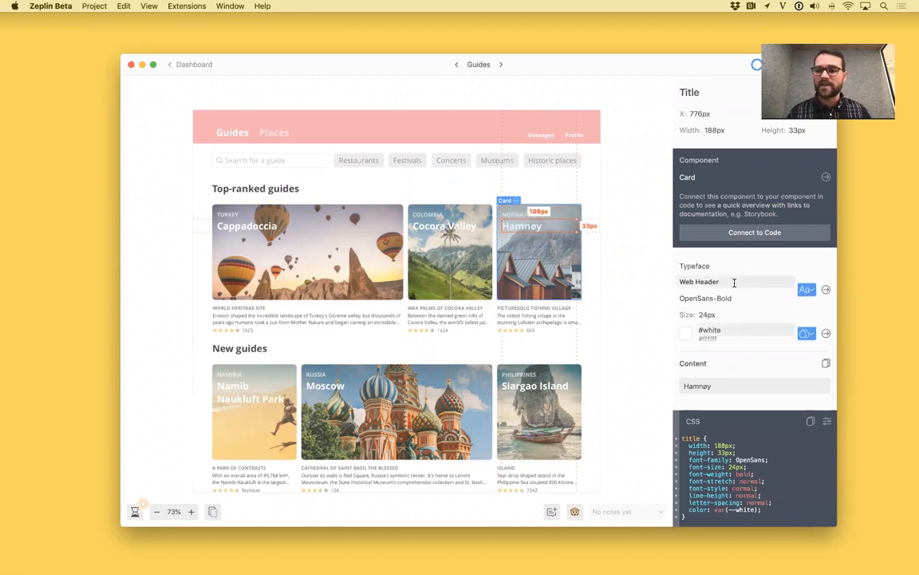
{"action": "left_click_drag", "start_coordinate": [721, 330], "coordinate": [682, 331]}
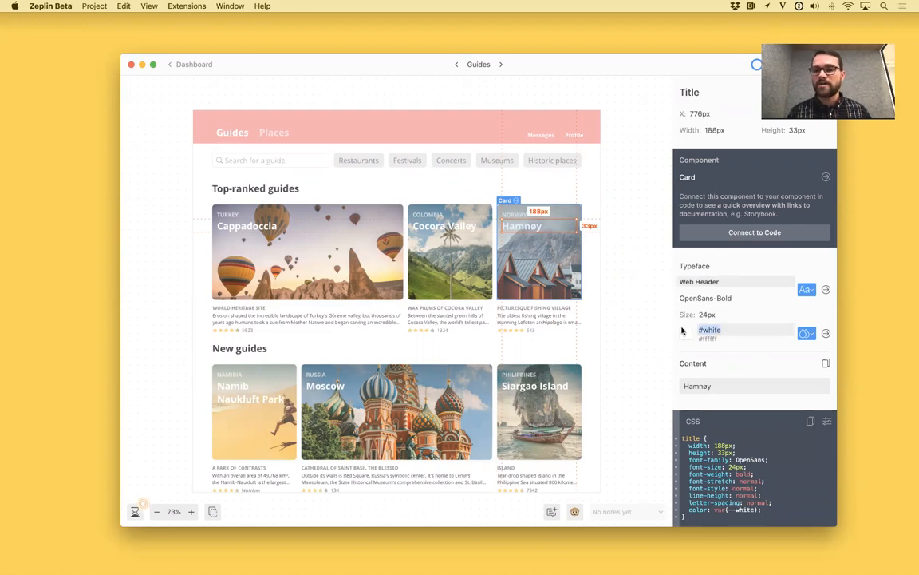
{"action": "scroll", "coordinate": [742, 383], "scroll_direction": "down", "scroll_amount": 2}
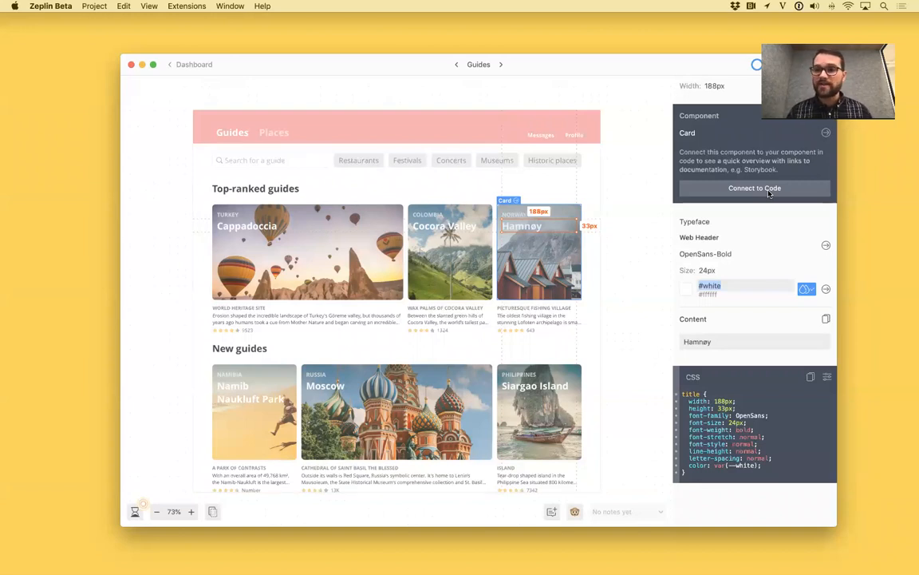
- Switch to Visual Studio Code and create a Zeplin configuration file in the example-react-components-master project
{"action": "mouse_move", "coordinate": [523, 552]}
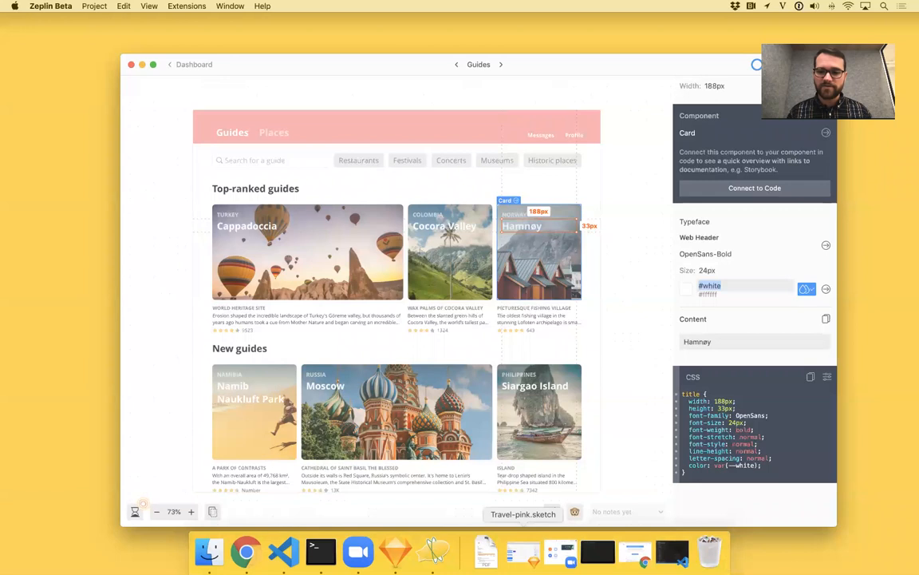
{"action": "left_click", "coordinate": [672, 552]}
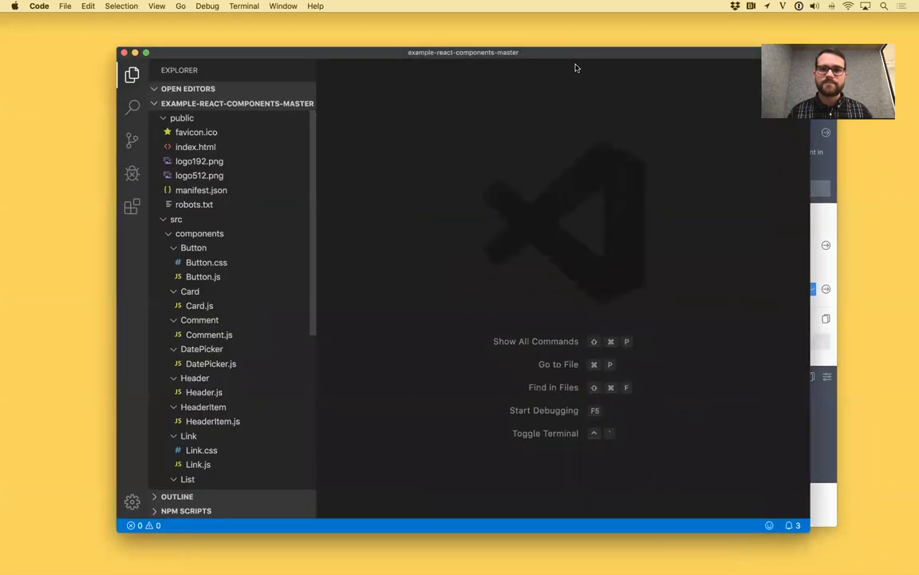
{"action": "mouse_move", "coordinate": [569, 54]}
{"action": "left_mouse_down"}
{"action": "mouse_move", "coordinate": [584, 52]}
{"action": "mouse_move", "coordinate": [572, 47]}
{"action": "left_mouse_up"}
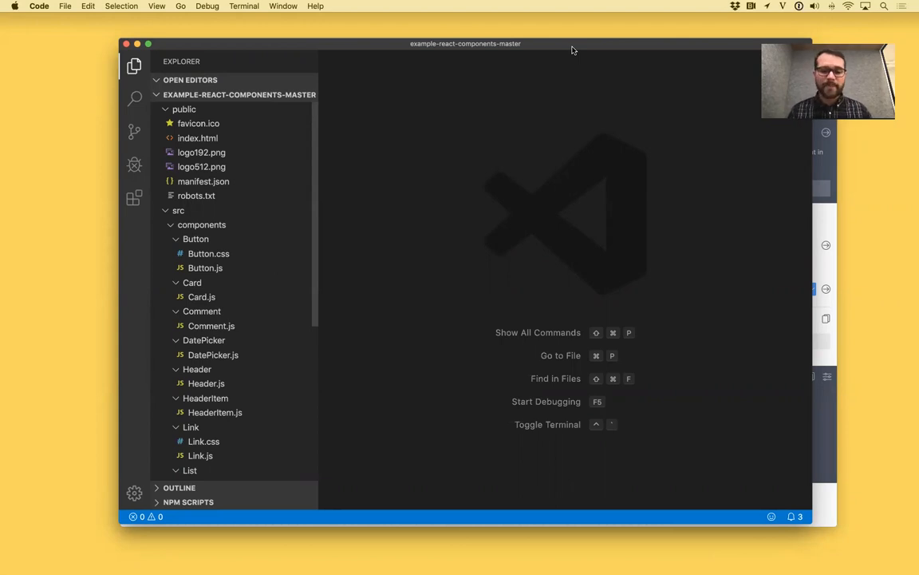
{"action": "key", "text": "super+shift+p"}
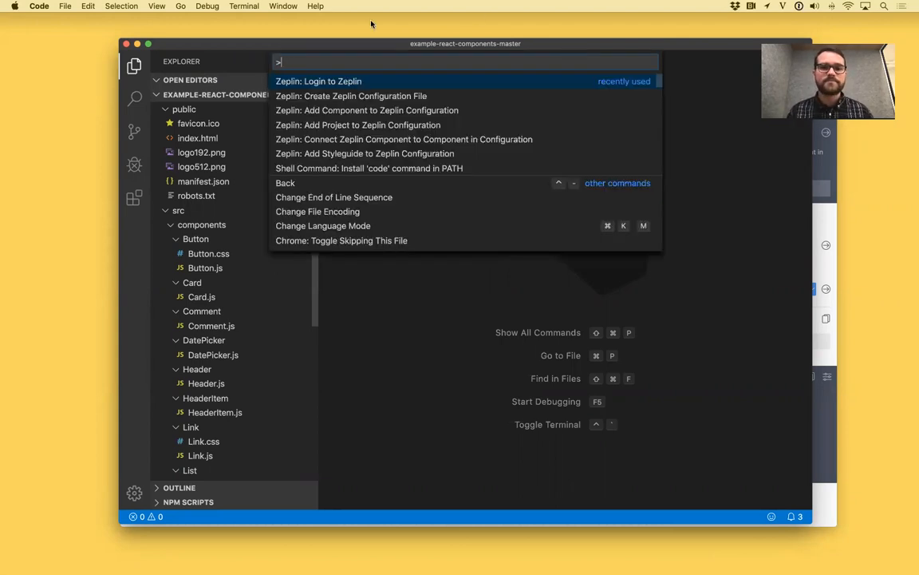
{"action": "left_click", "coordinate": [327, 95]}
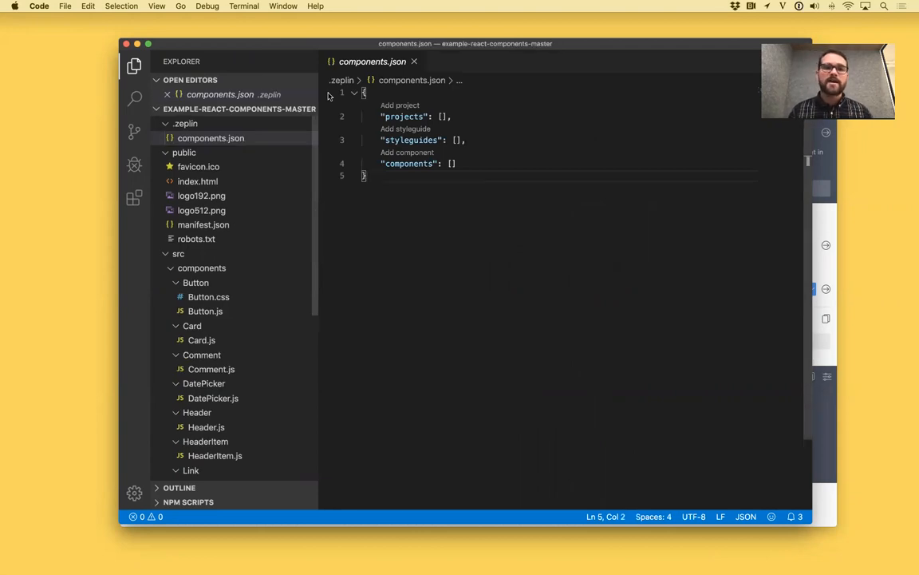
- Show components.json inside the .zeplin folder of the project
{"action": "left_click", "coordinate": [191, 123]}
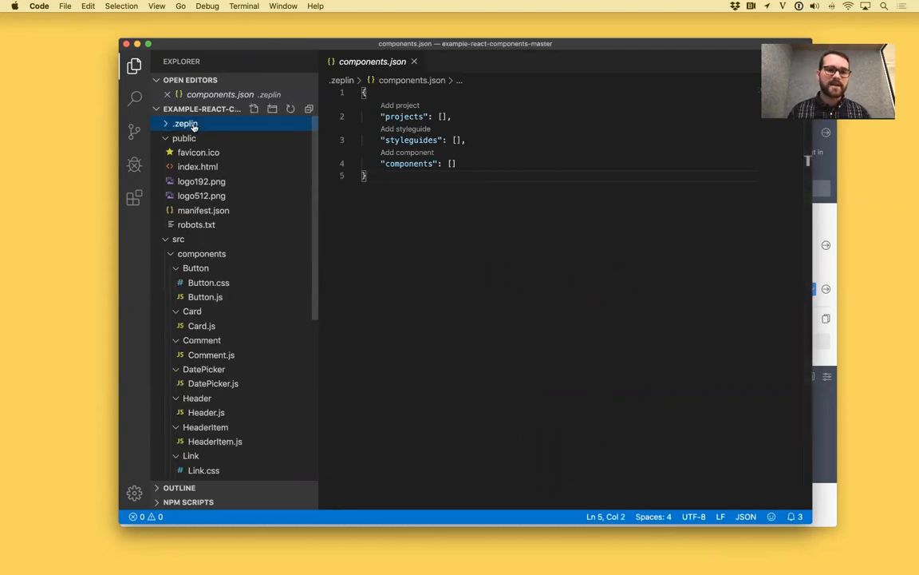
{"action": "left_click", "coordinate": [192, 124]}
{"action": "left_click", "coordinate": [185, 139]}
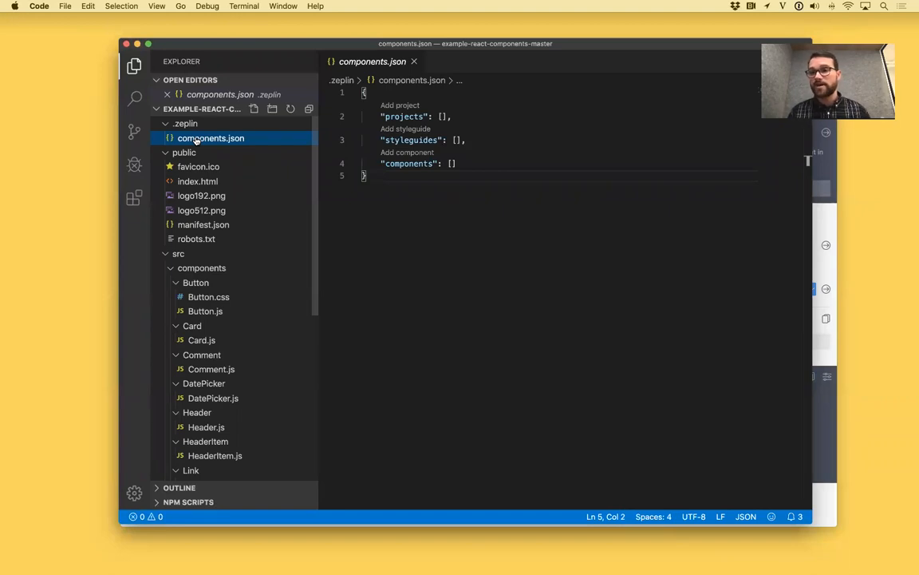
- Log in to Zeplin from Visual Studio Code, authorize the connection in the browser, and return to the editor
{"action": "key", "text": "super+shift+p"}
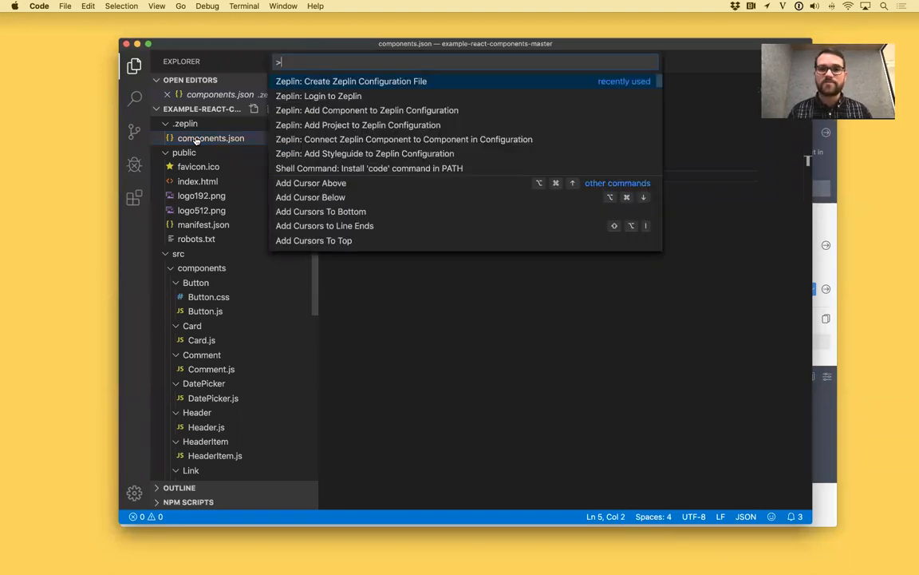
{"action": "key", "text": "Return"}
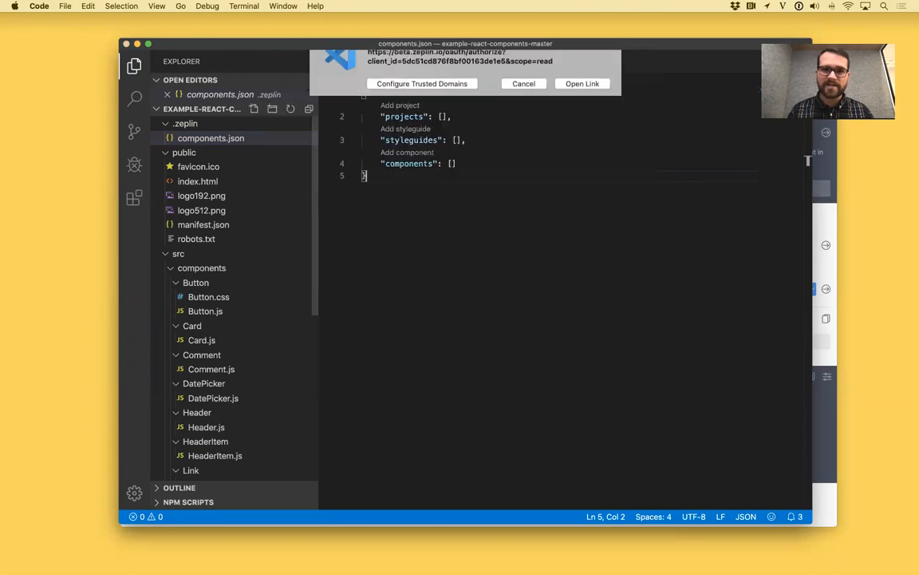
{"action": "left_click", "coordinate": [583, 105]}
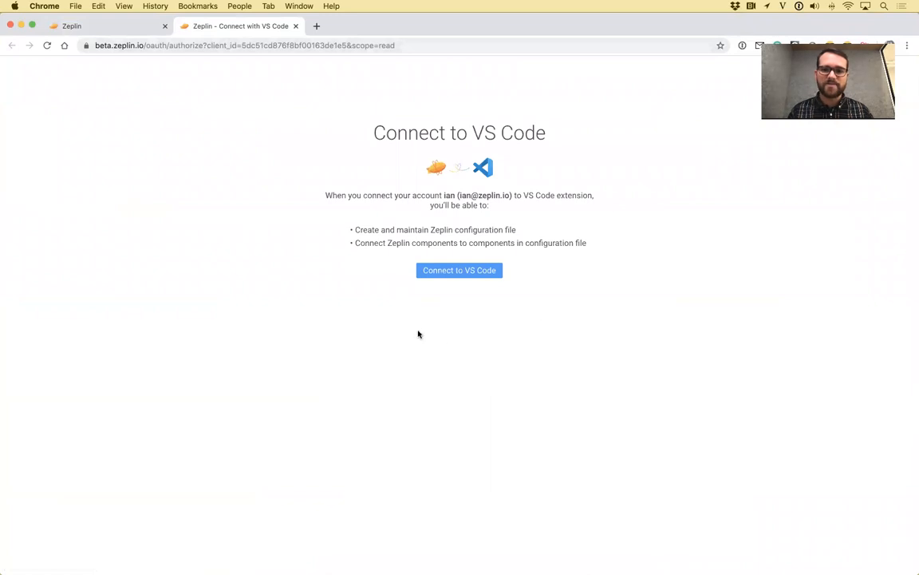
{"action": "left_click", "coordinate": [483, 270]}
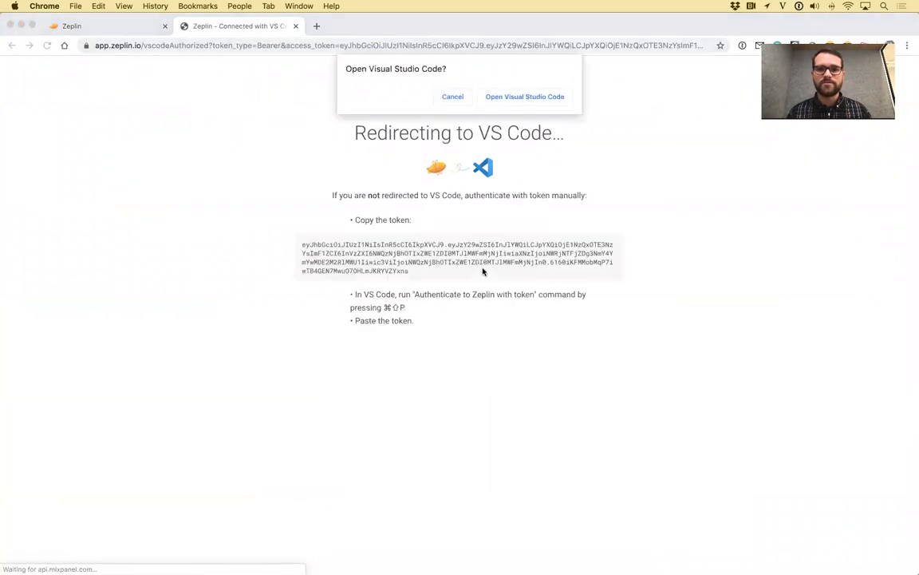
{"action": "left_click", "coordinate": [530, 96]}
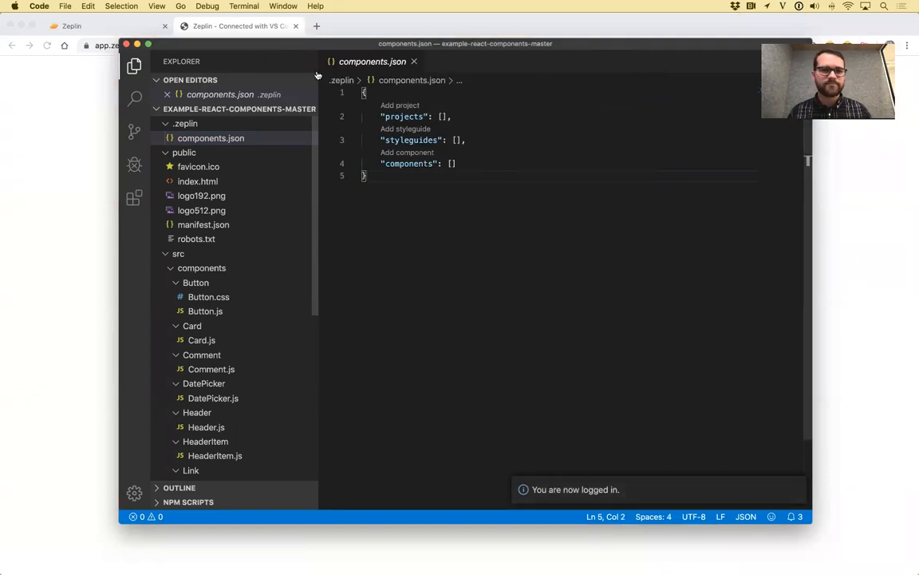
{"action": "left_click", "coordinate": [20, 26]}
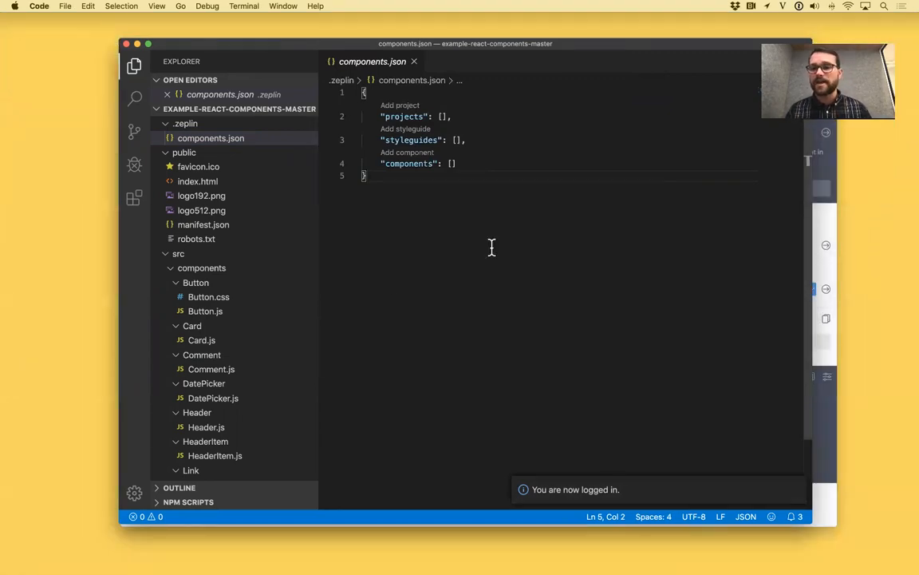
- Add the MyTravel-Web styleguide from Personal Workspace to the configuration and highlight its ID in components.json
{"action": "left_click", "coordinate": [404, 129]}
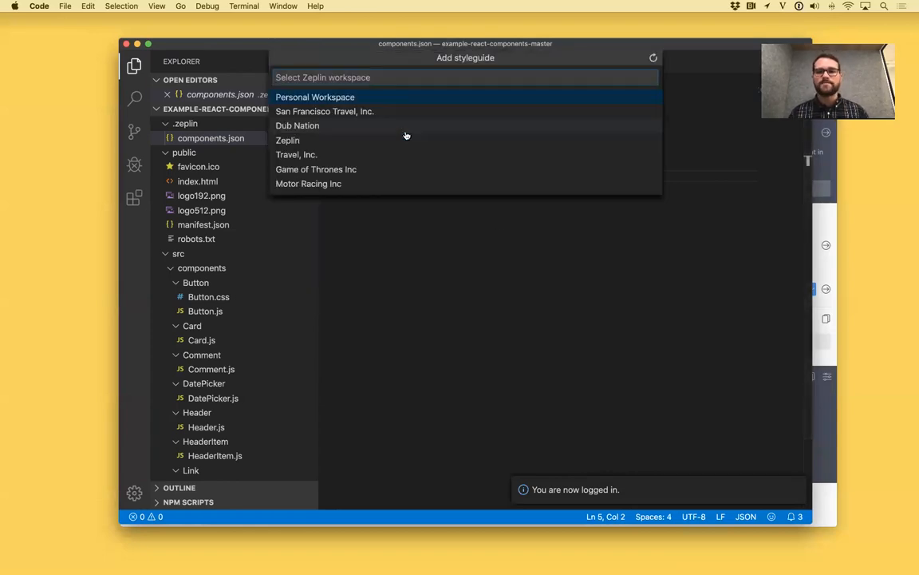
{"action": "left_click", "coordinate": [375, 100]}
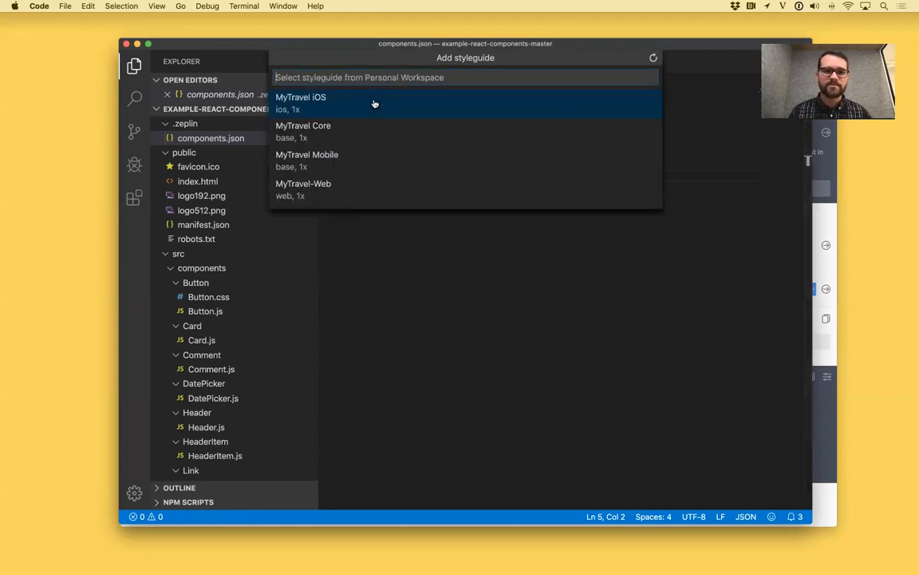
{"action": "left_click", "coordinate": [316, 192]}
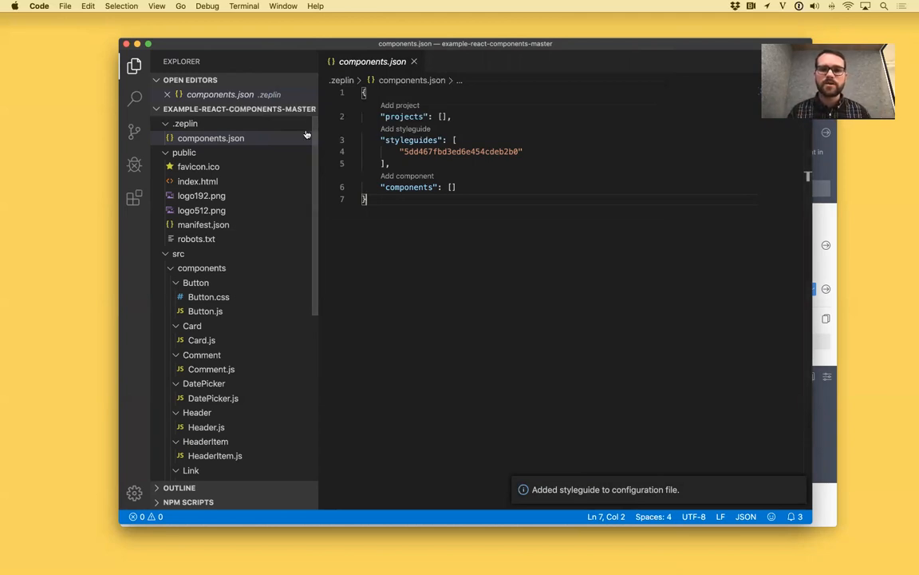
{"action": "double_click", "coordinate": [440, 152]}
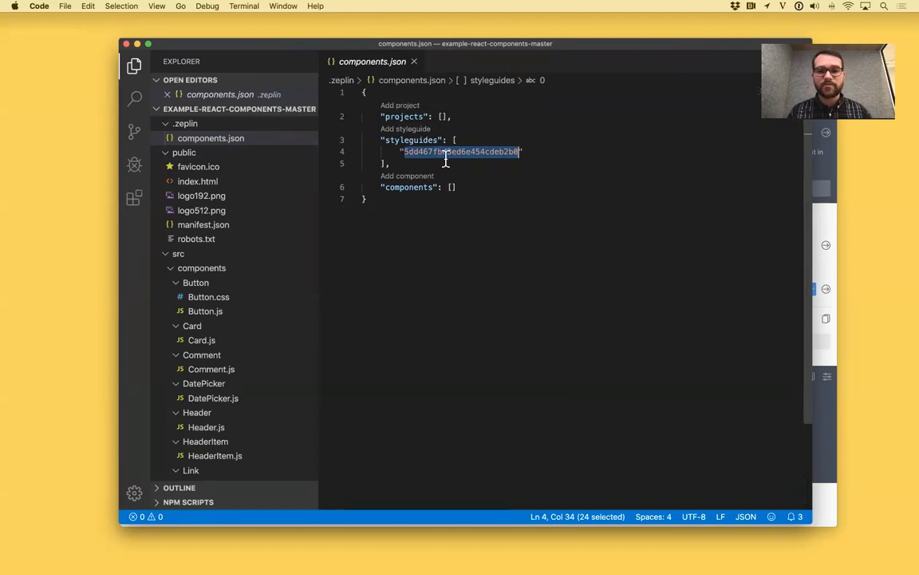
- Add src/components/Card/Card.js to the configuration and connect it to the Card component of MyTravel-Web
{"action": "left_click", "coordinate": [410, 177]}
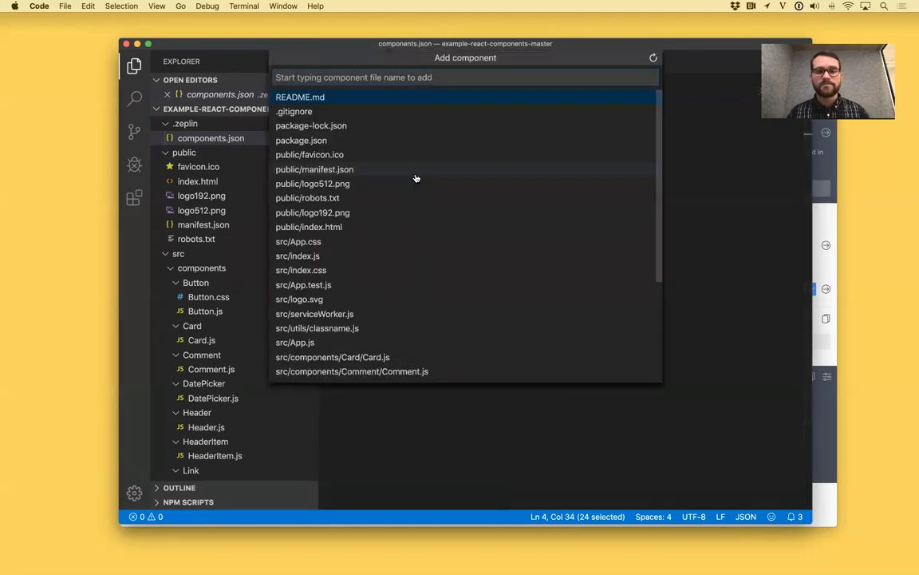
{"action": "type", "text": "card"}
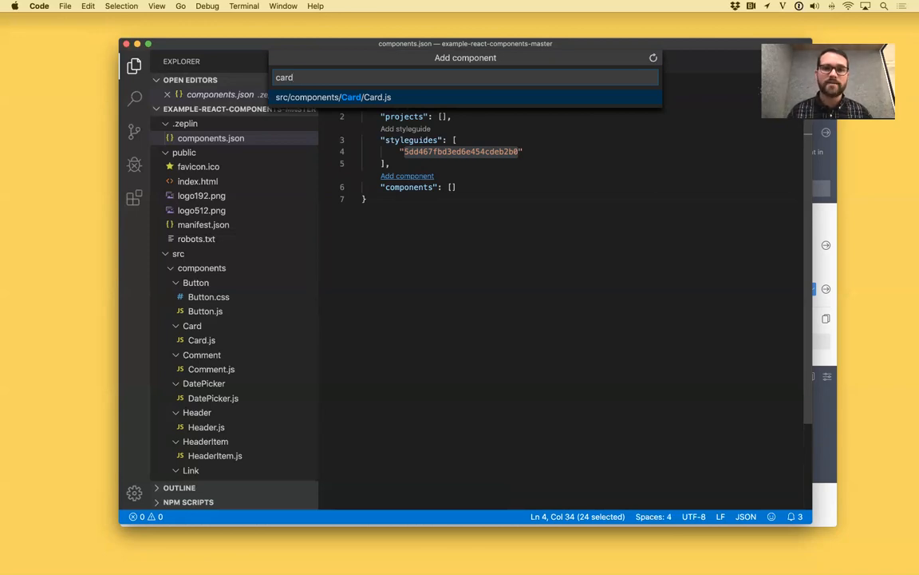
{"action": "key", "text": "Return"}
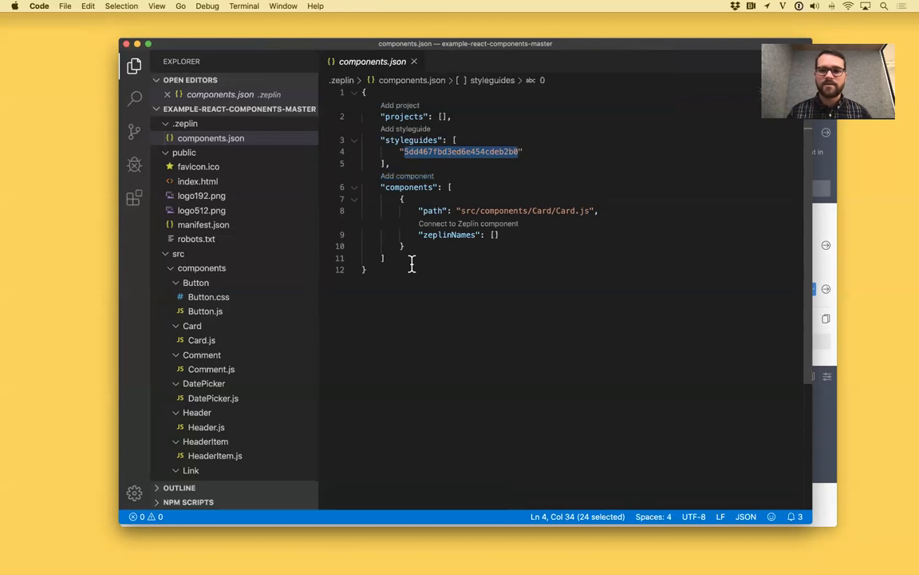
{"action": "left_click", "coordinate": [471, 225]}
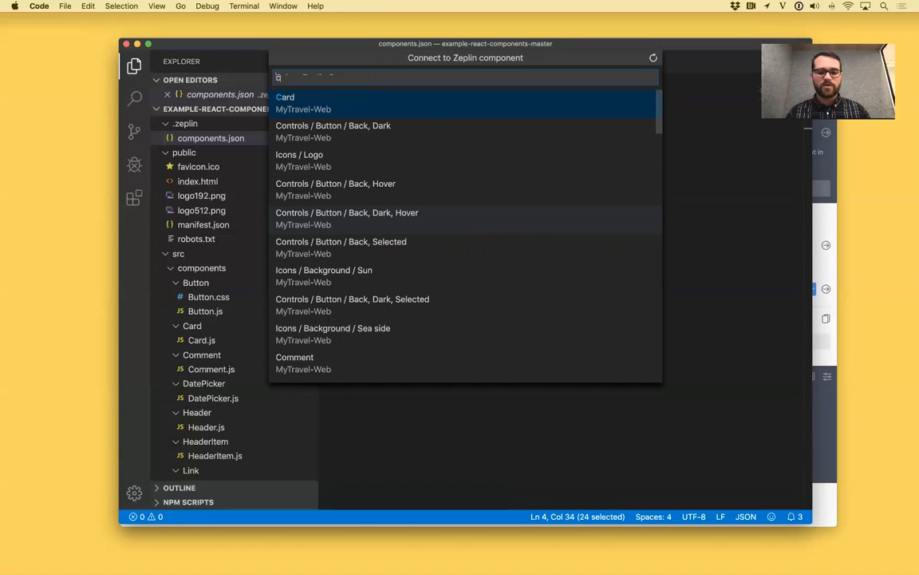
{"action": "type", "text": "card"}
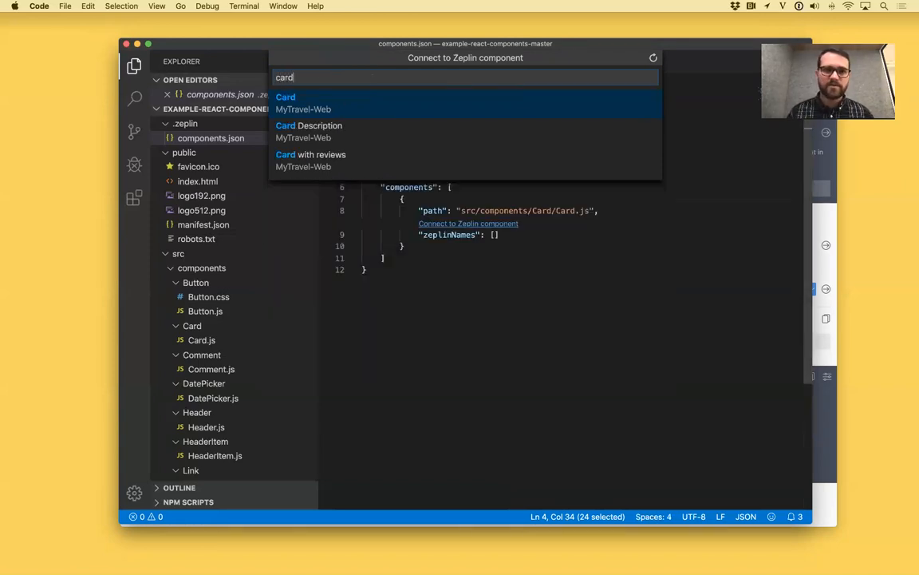
{"action": "key", "text": "Return"}
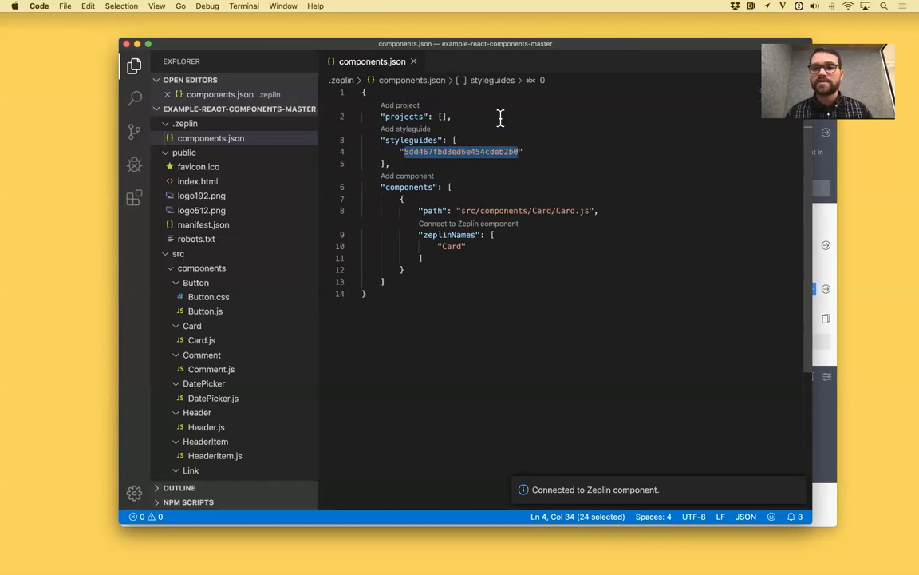
{"action": "mouse_move", "coordinate": [617, 572]}
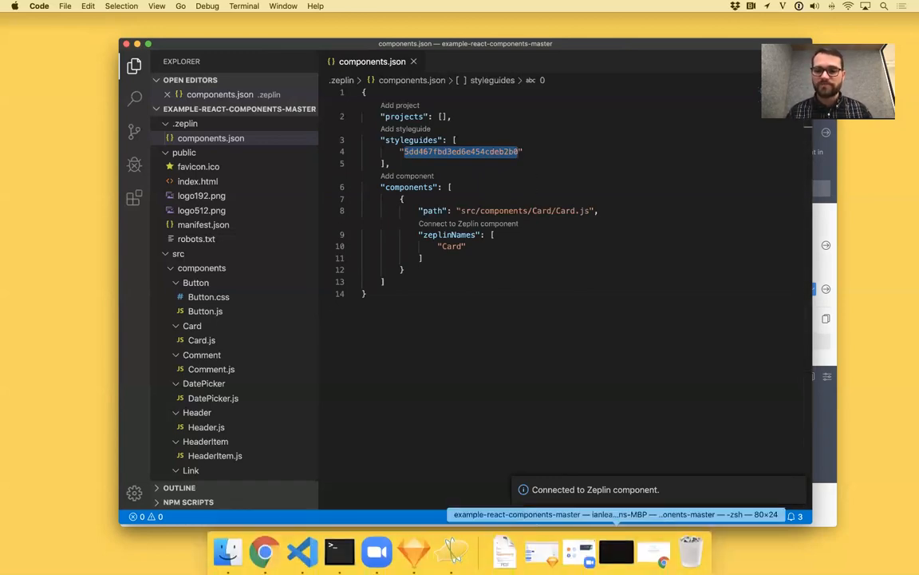
{"action": "left_click", "coordinate": [616, 551]}
{"action": "left_click_drag", "start_coordinate": [294, 238], "coordinate": [280, 259]}
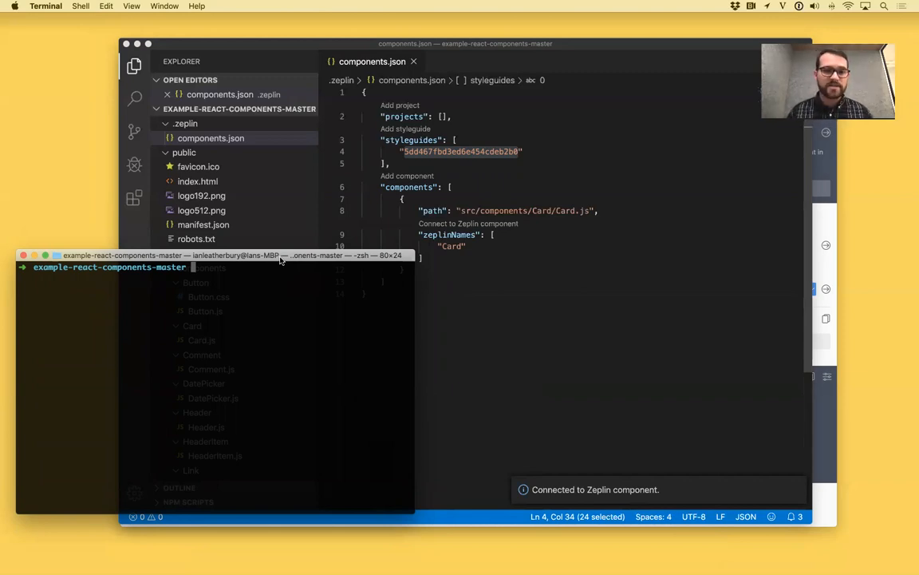
{"action": "key", "text": "Up"}
{"action": "key", "text": "Up"}
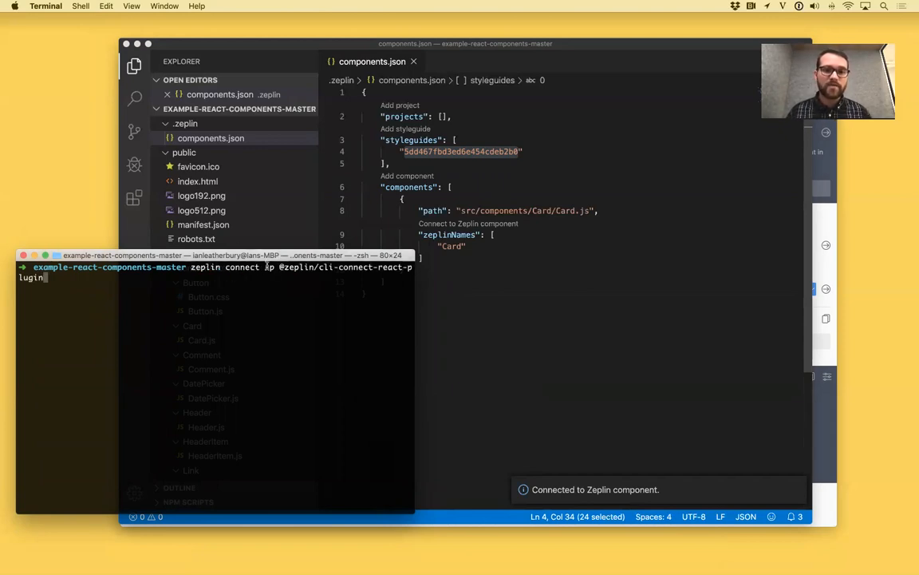
{"action": "left_click_drag", "start_coordinate": [265, 268], "coordinate": [273, 267]}
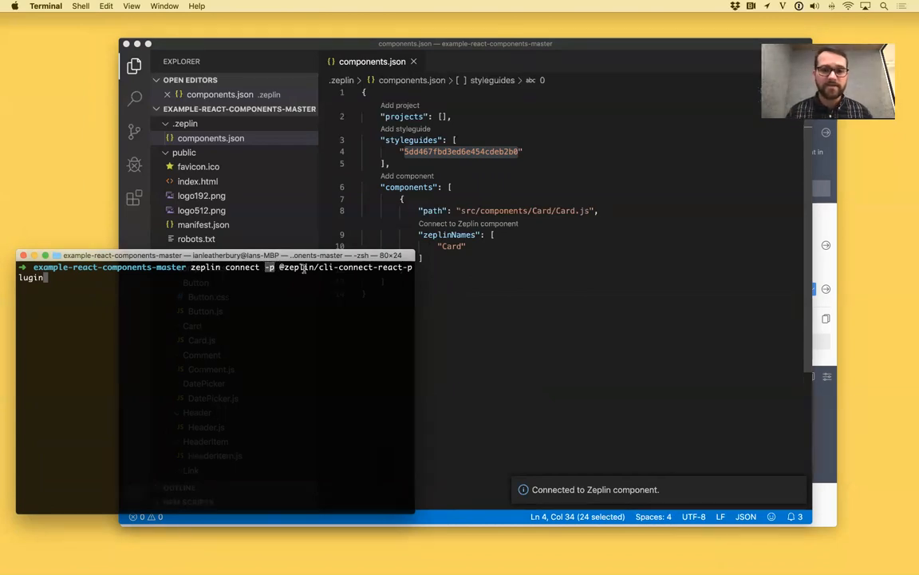
{"action": "left_click_drag", "start_coordinate": [280, 268], "coordinate": [400, 273]}
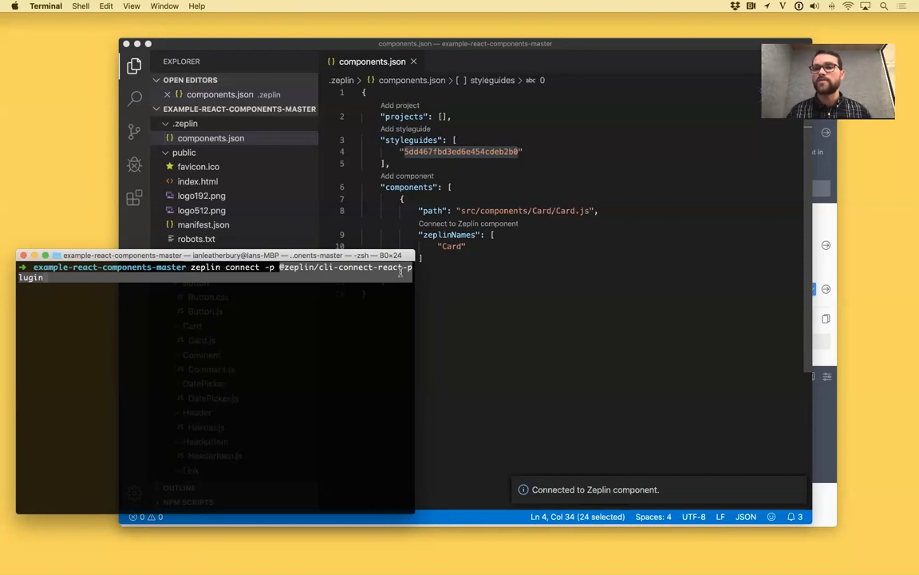
{"action": "left_click", "coordinate": [308, 279]}
{"action": "key", "text": "Return"}
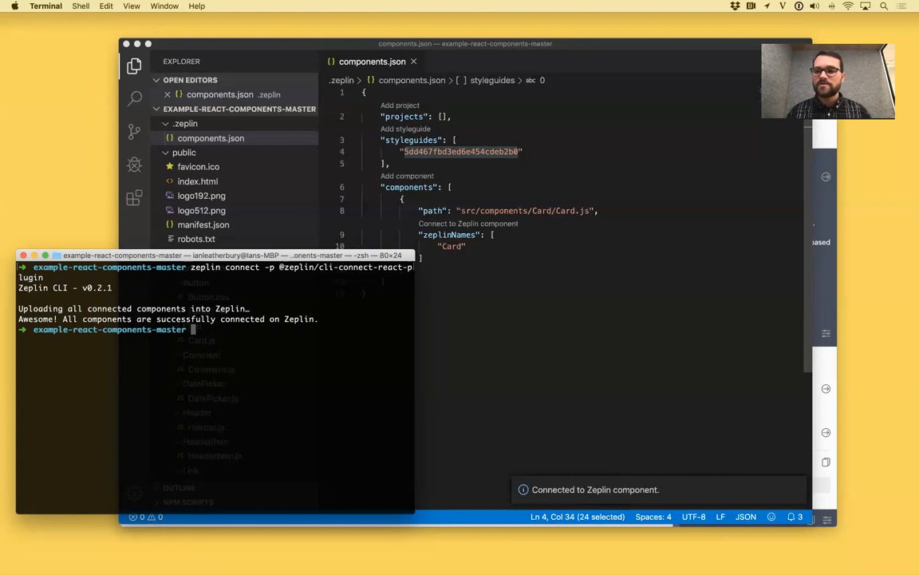
- Switch to Zeplin and highlight the Card component's code description in the Guides screen
{"action": "left_click", "coordinate": [826, 223]}
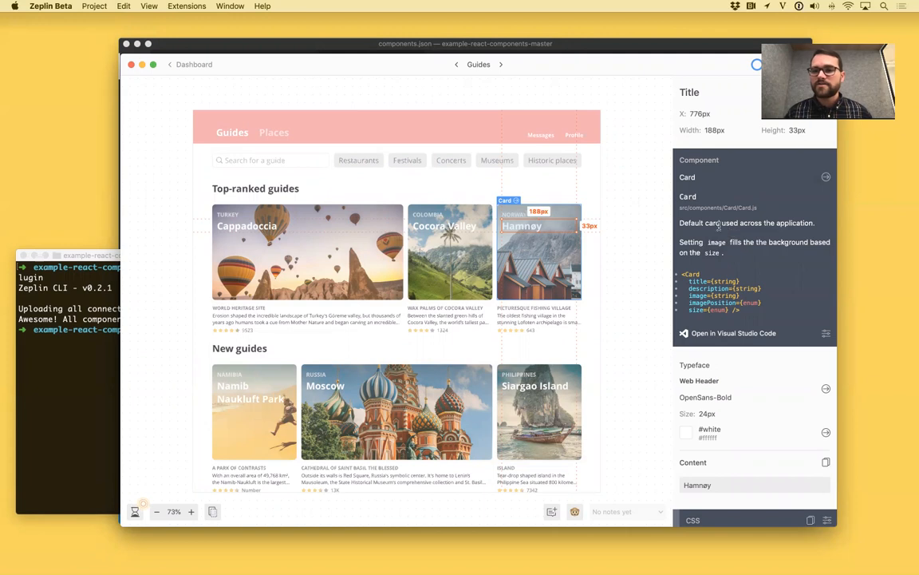
{"action": "left_click_drag", "start_coordinate": [680, 223], "coordinate": [735, 252]}
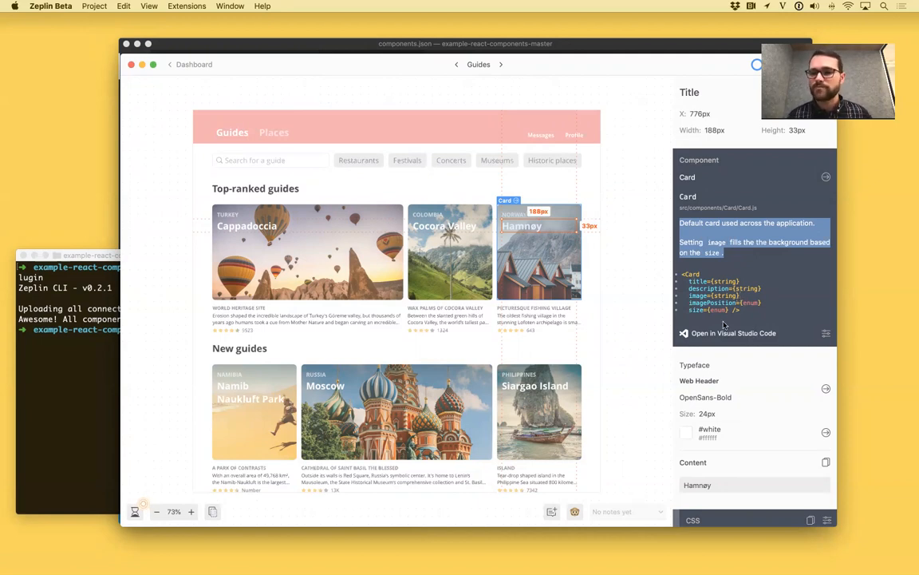
- Set the Card component's repository folder to example-react-components-master in Documents and open its source file in Visual Studio Code
{"action": "left_click", "coordinate": [828, 334]}
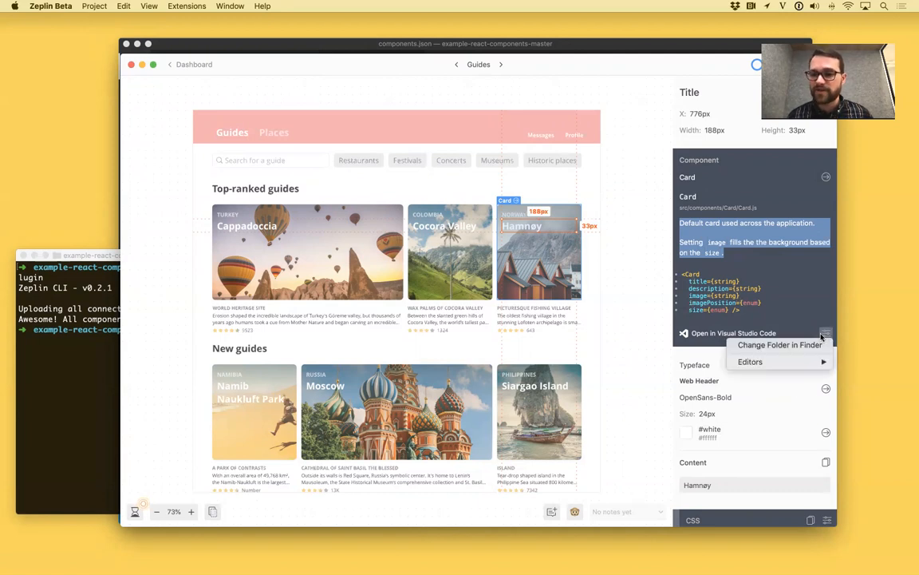
{"action": "left_click", "coordinate": [773, 345]}
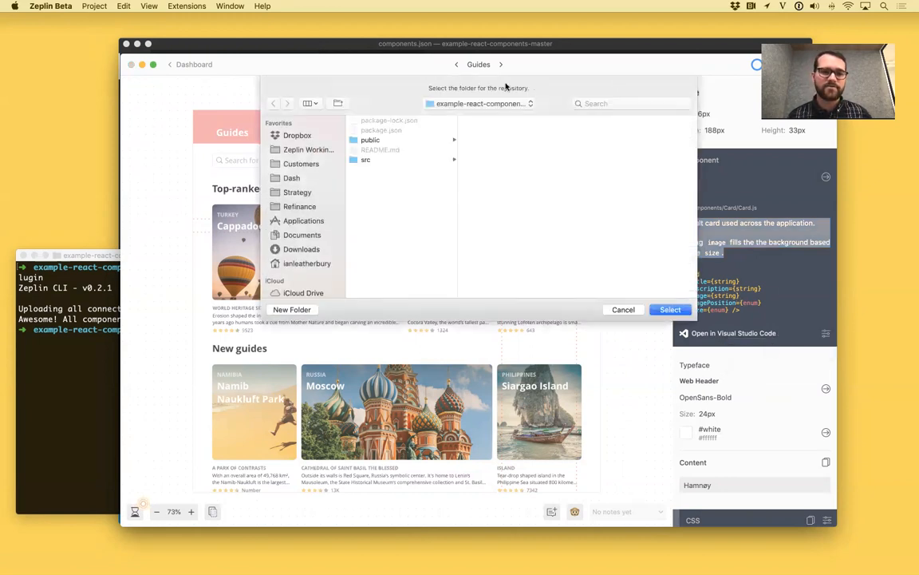
{"action": "left_click", "coordinate": [302, 235]}
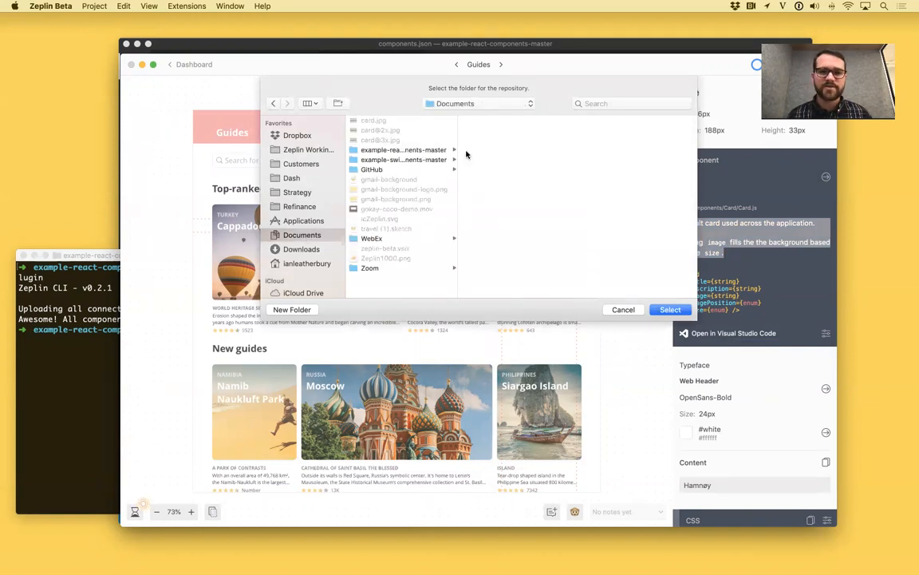
{"action": "left_click", "coordinate": [424, 150]}
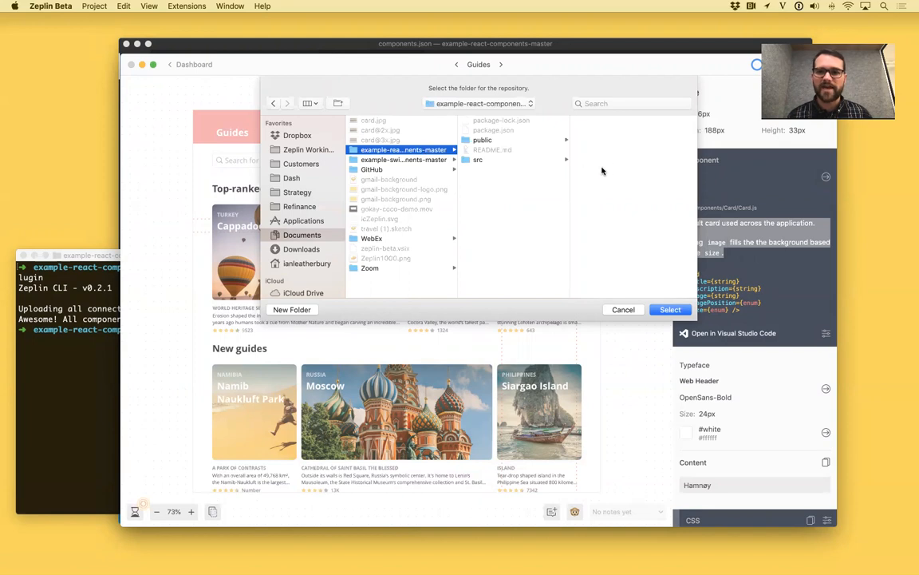
{"action": "left_click", "coordinate": [671, 310]}
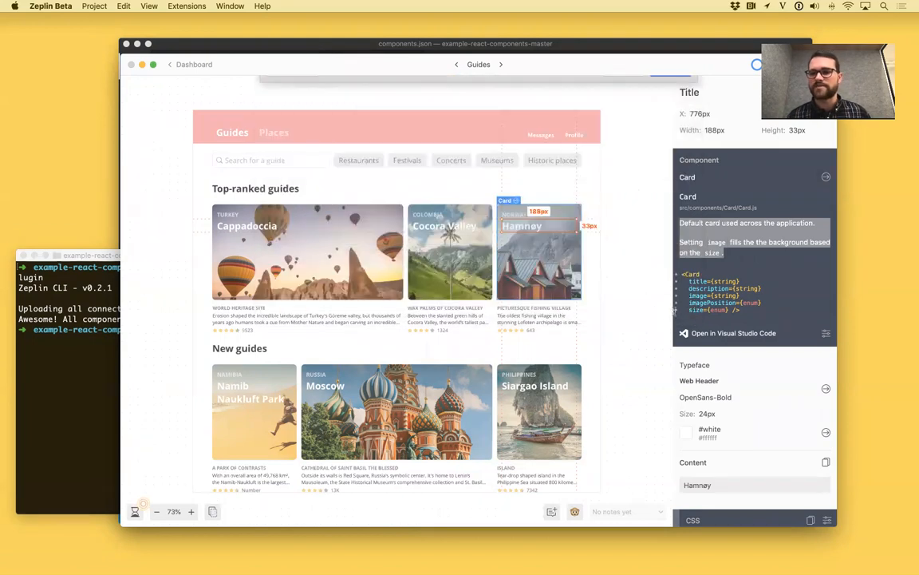
{"action": "left_click", "coordinate": [737, 333]}
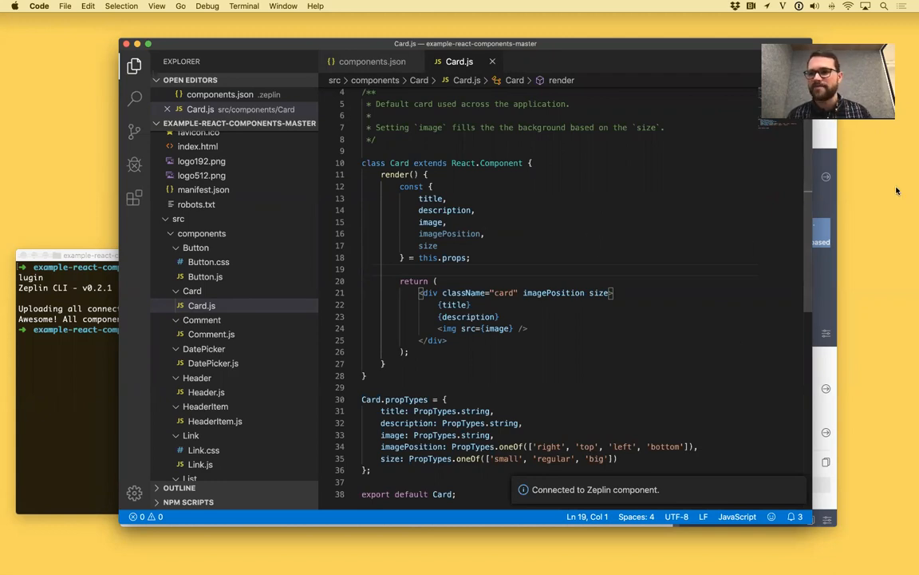
- Return to Zeplin, leave the Guides screen and open the MyTravel-Web styleguide from Personal Workspace
{"action": "left_click", "coordinate": [828, 142]}
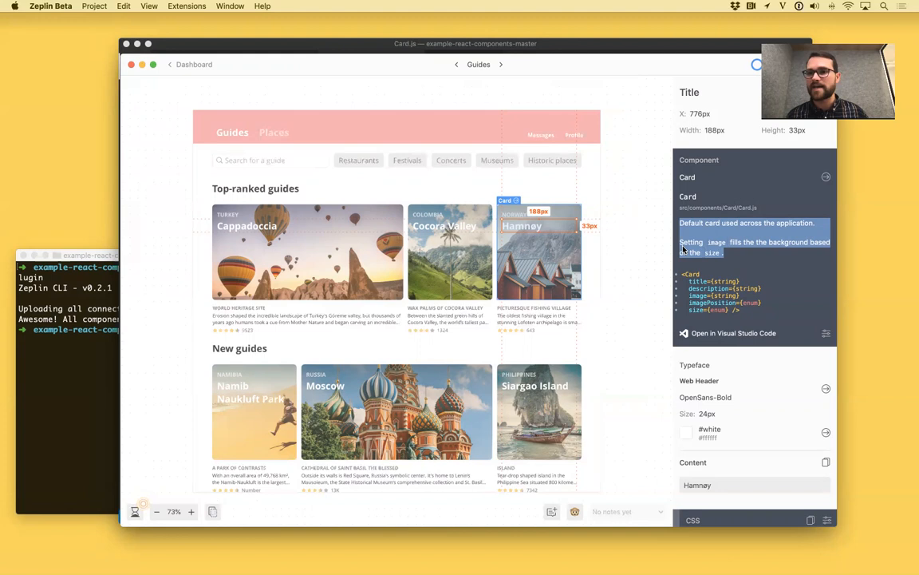
{"action": "left_click", "coordinate": [205, 65]}
{"action": "left_click", "coordinate": [182, 64]}
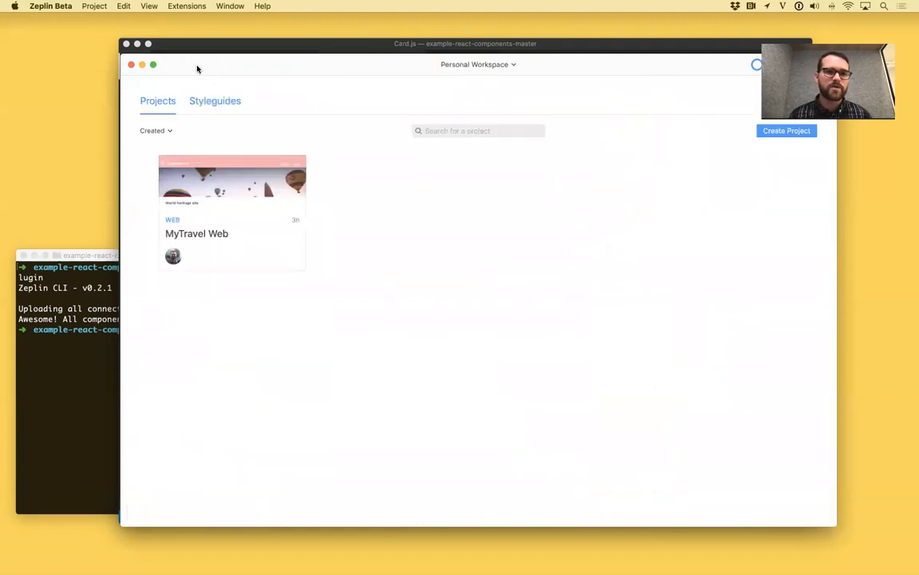
{"action": "left_click", "coordinate": [220, 104]}
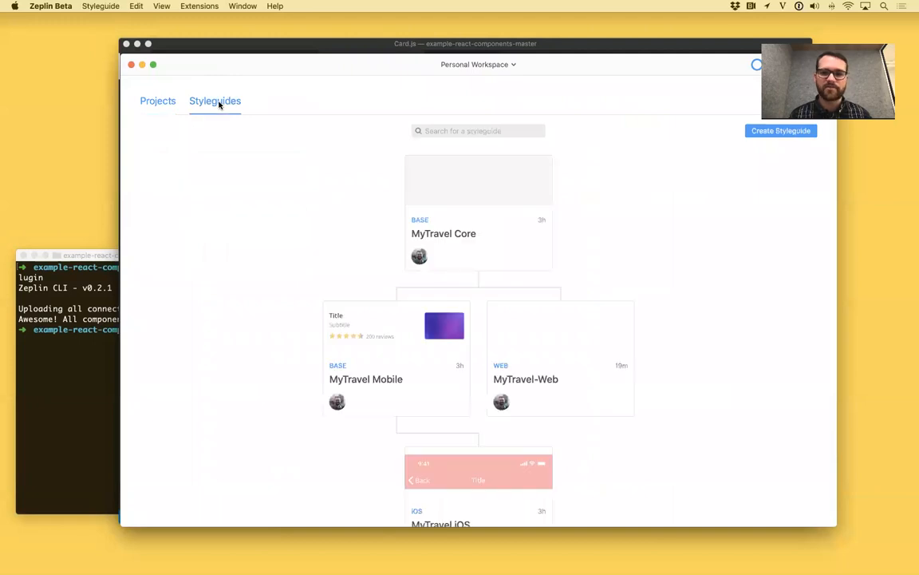
{"action": "left_click", "coordinate": [545, 352]}
{"action": "left_click", "coordinate": [546, 352]}
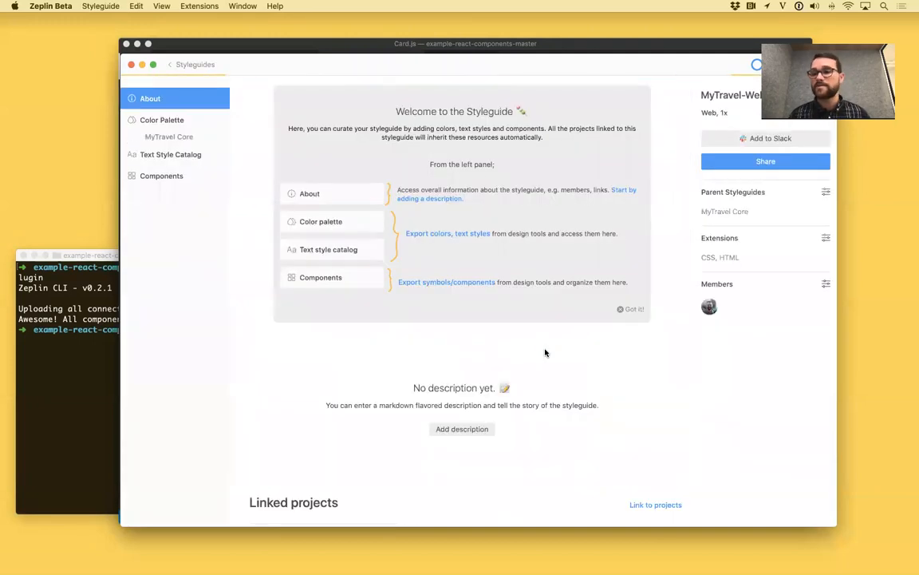
- Search the styleguide's components for "card" and select the Card component to view its connected code details
{"action": "left_click", "coordinate": [161, 175]}
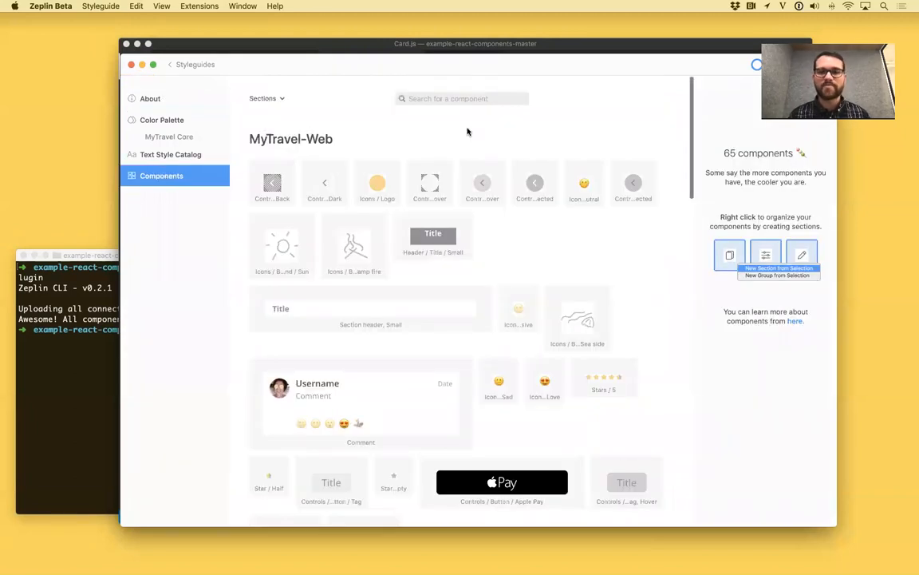
{"action": "left_click", "coordinate": [477, 99]}
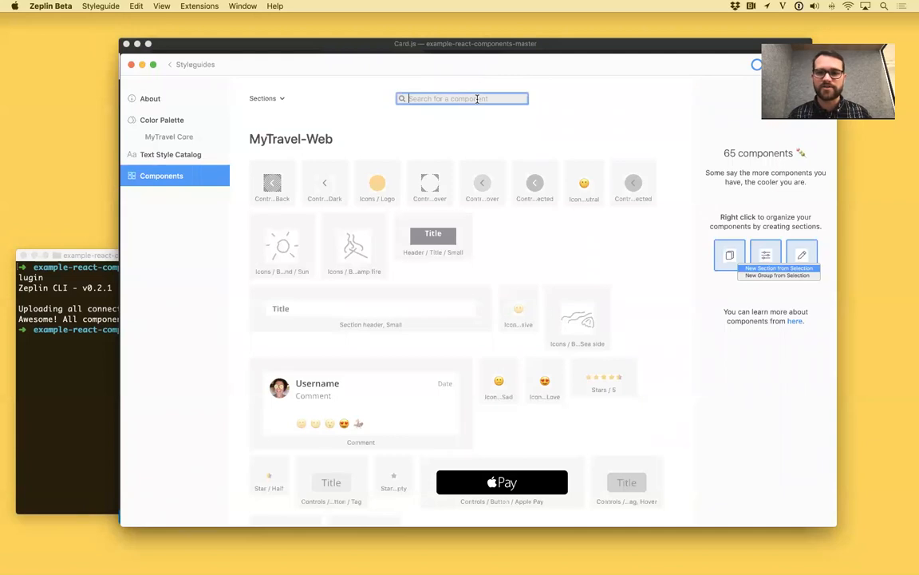
{"action": "type", "text": "card"}
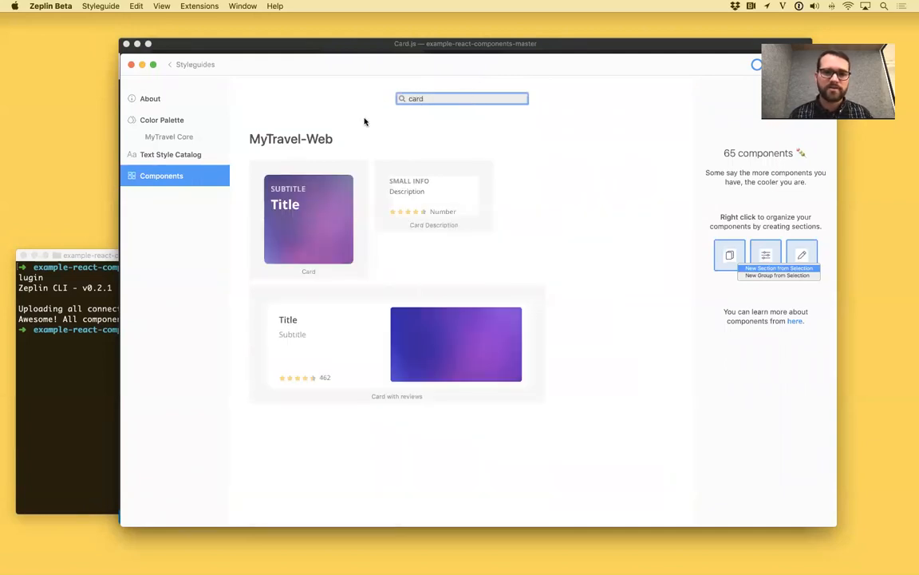
{"action": "left_click", "coordinate": [352, 165]}
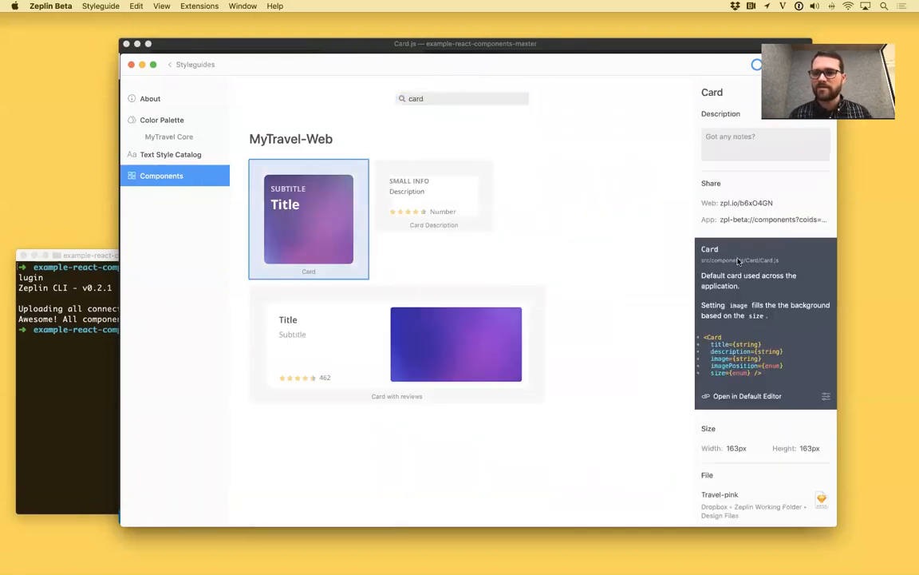